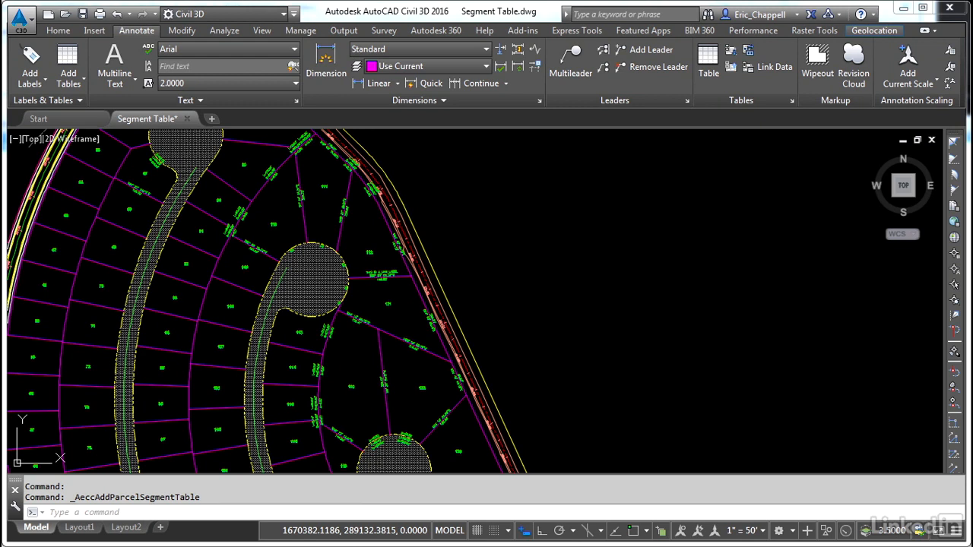
{"action": "key", "text": "Escape"}
{"action": "middle_click_drag", "start_coordinate": [543, 342], "coordinate": [553, 324]}
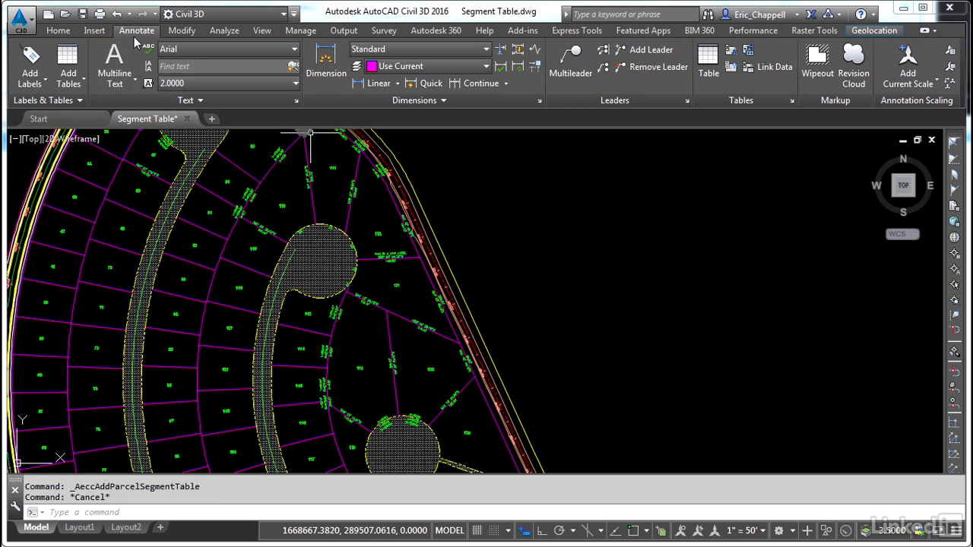
{"action": "left_click", "coordinate": [76, 72]}
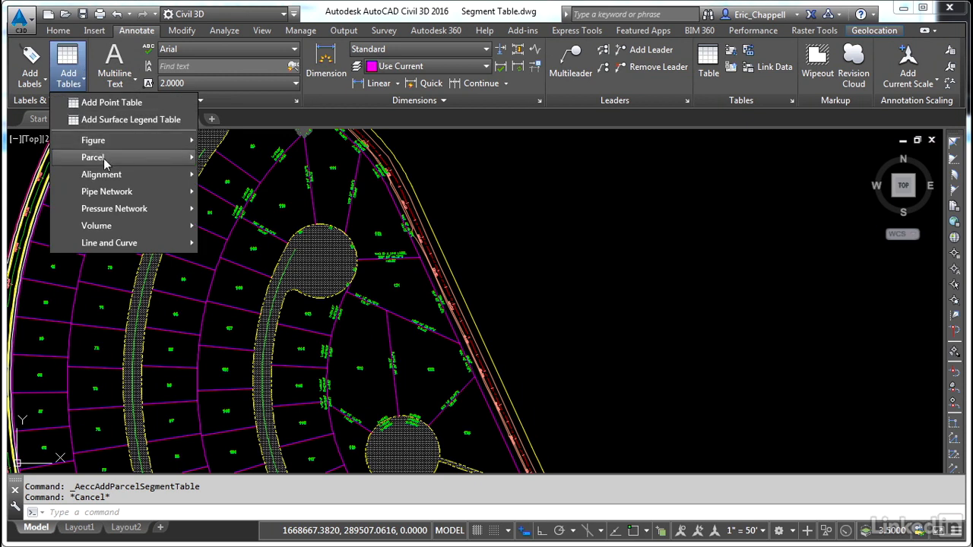
{"action": "mouse_move", "coordinate": [120, 160]}
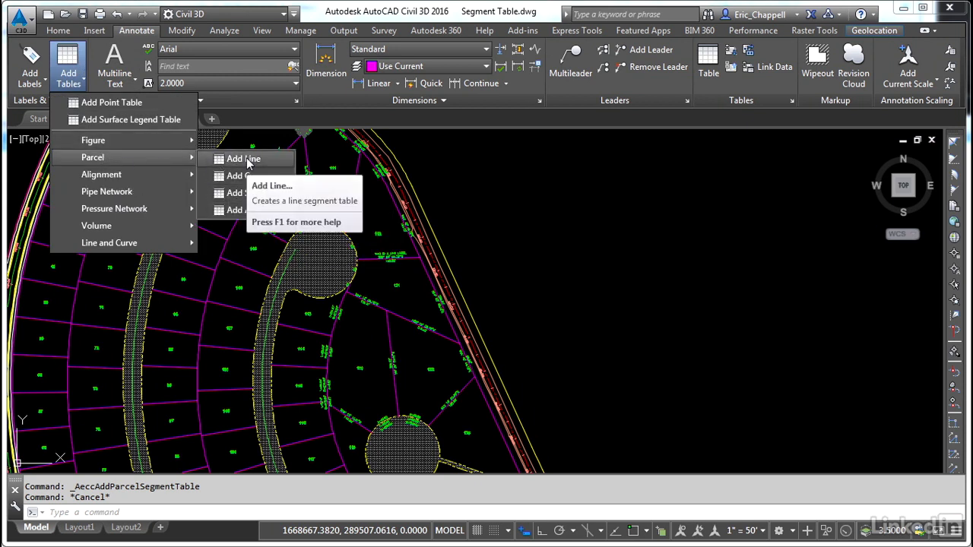
{"action": "left_click", "coordinate": [250, 159]}
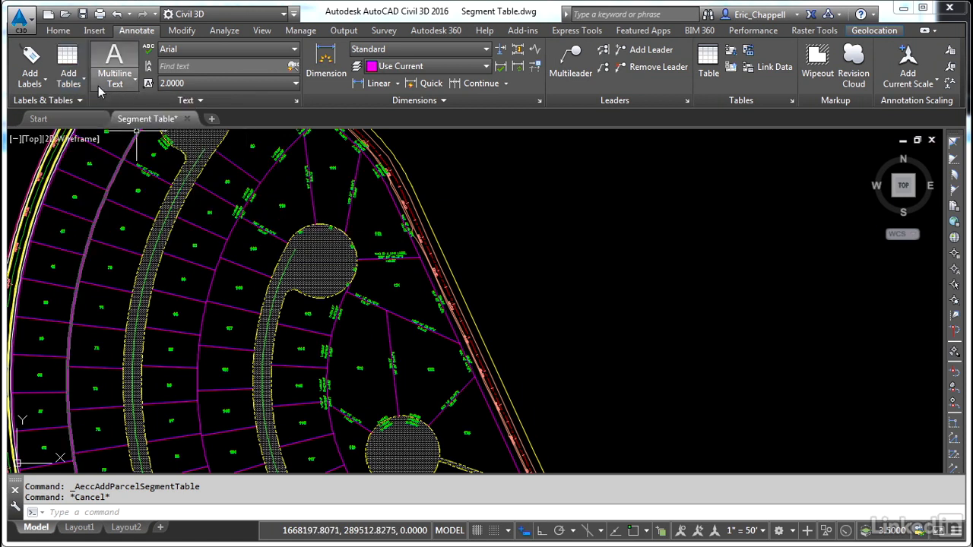
Start a parcel segment table and pick the three curve labels along parcel 120's west edge and the line labels on parcel 122's west and north edges.
{"action": "left_click", "coordinate": [68, 72]}
{"action": "mouse_move", "coordinate": [113, 163]}
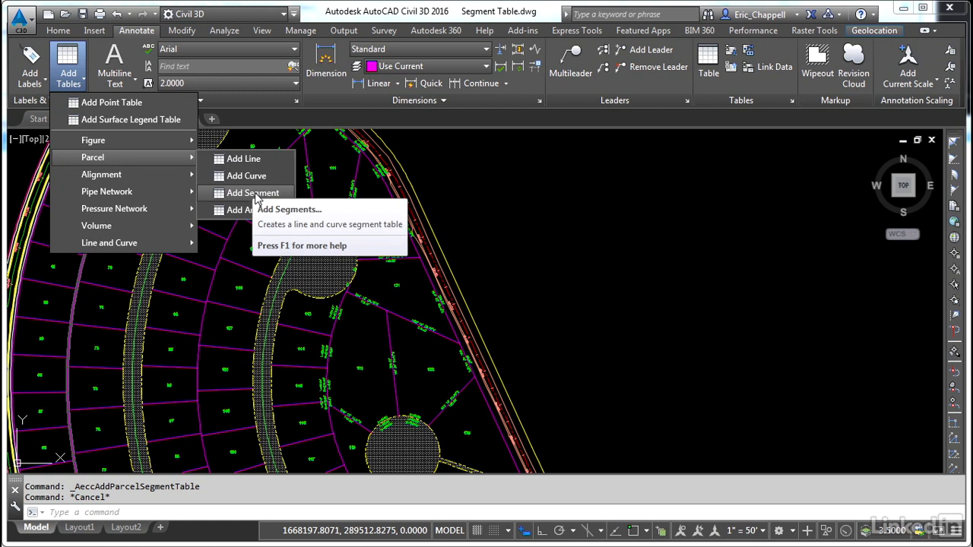
{"action": "left_click", "coordinate": [251, 193]}
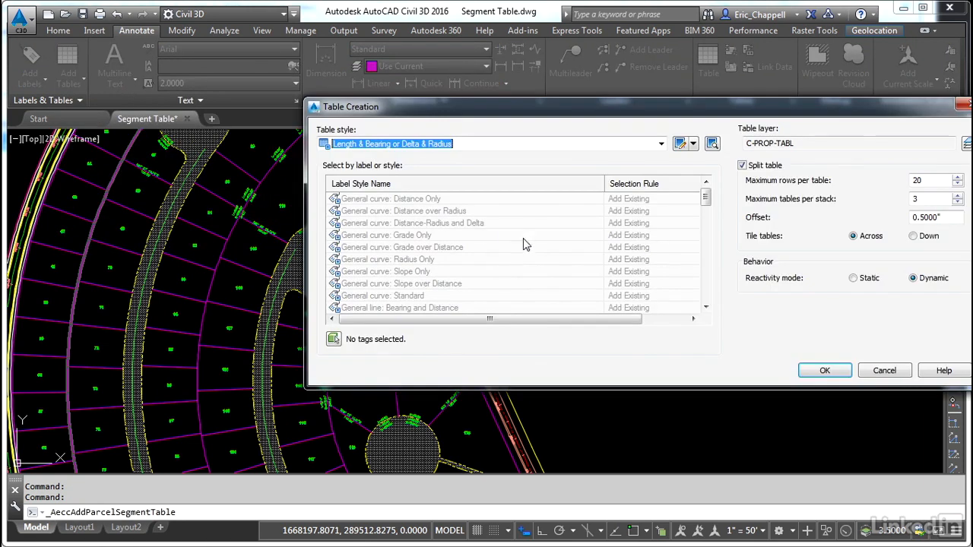
{"action": "left_click", "coordinate": [334, 339]}
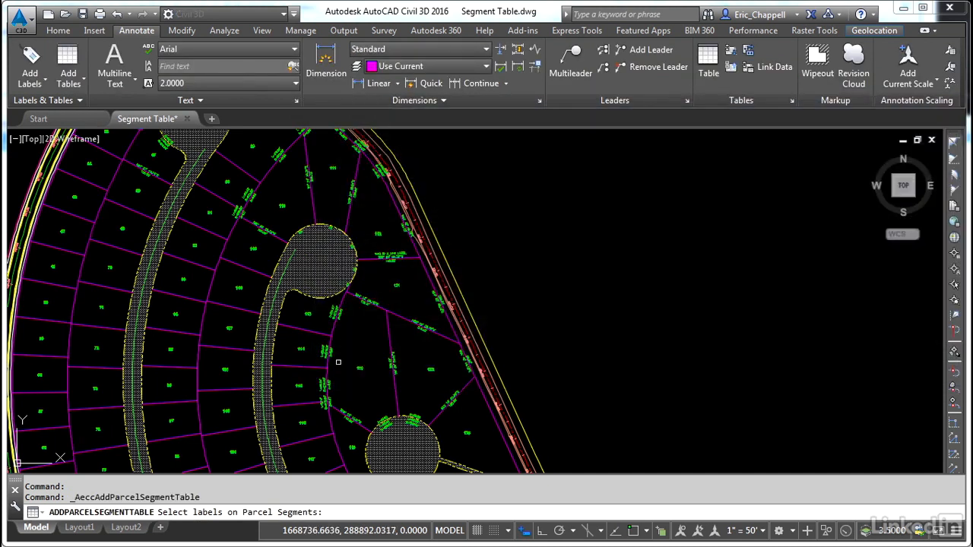
{"action": "scroll", "coordinate": [327, 335], "scroll_direction": "up", "scroll_amount": 2}
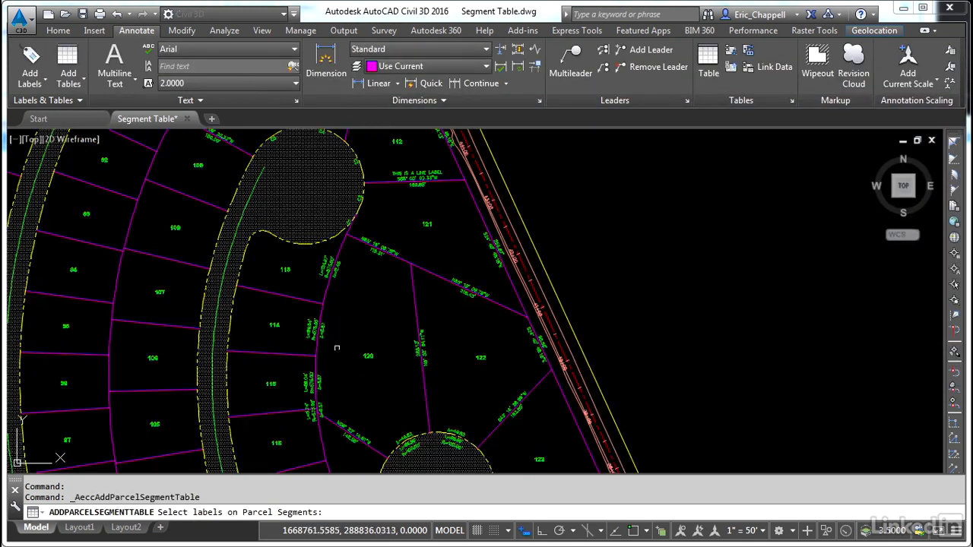
{"action": "left_click", "coordinate": [324, 331]}
{"action": "left_click", "coordinate": [330, 268]}
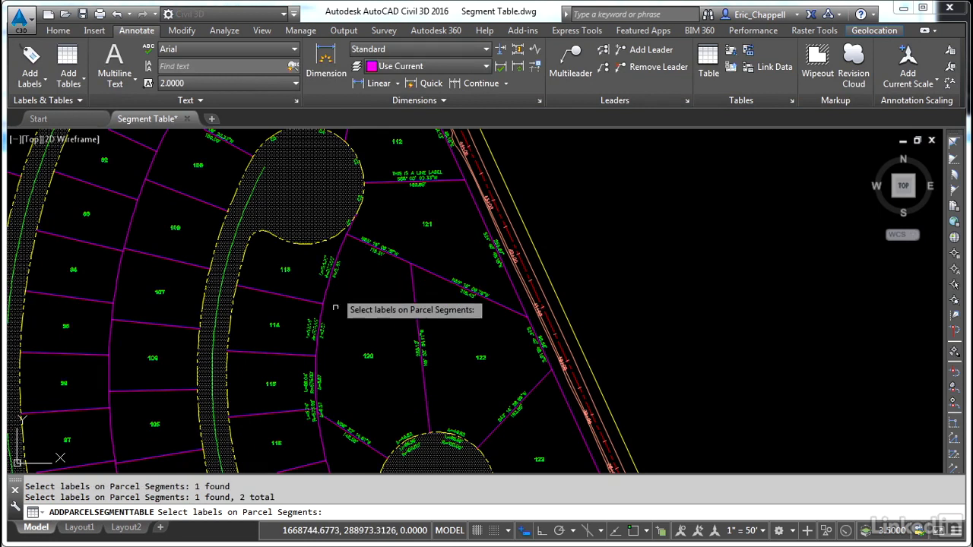
{"action": "left_click", "coordinate": [319, 387]}
{"action": "left_click", "coordinate": [420, 347]}
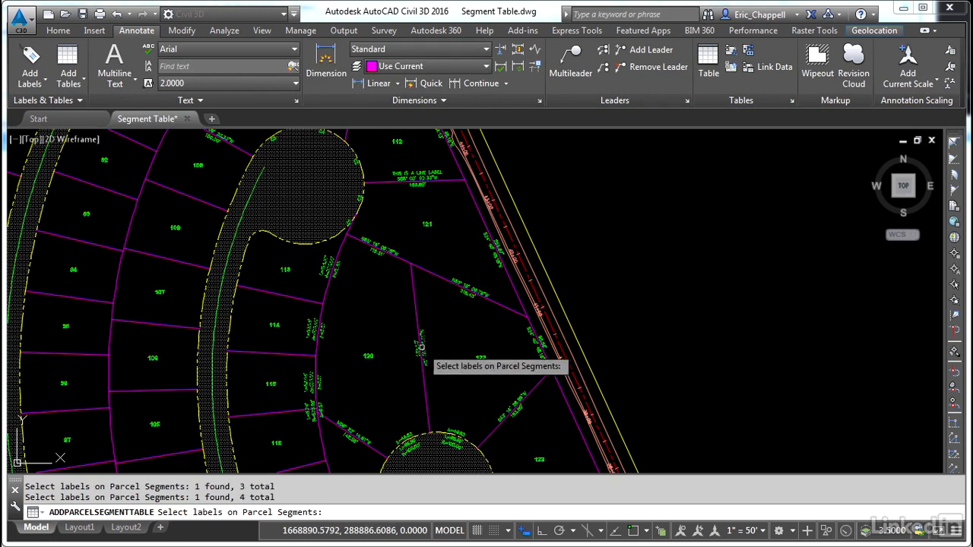
{"action": "left_click", "coordinate": [466, 297]}
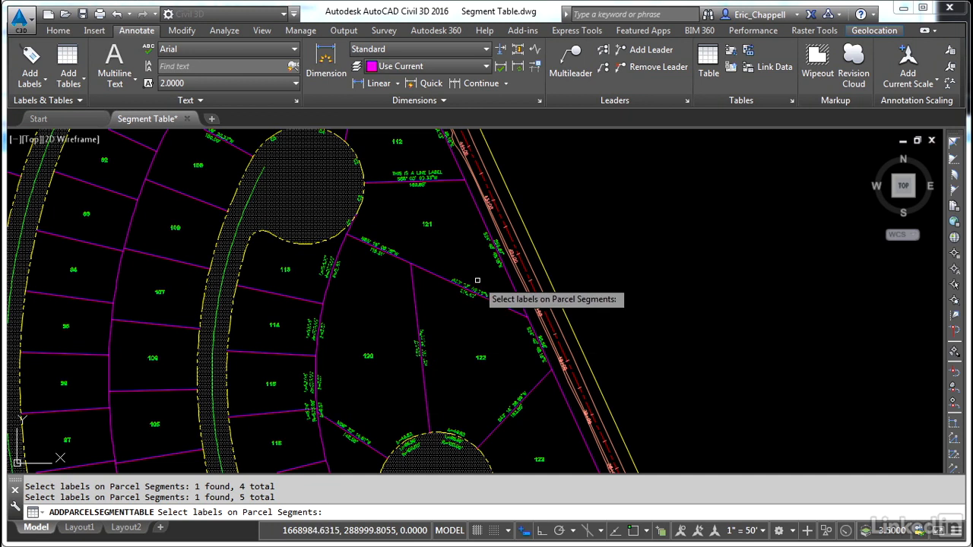
{"action": "key", "text": "Return"}
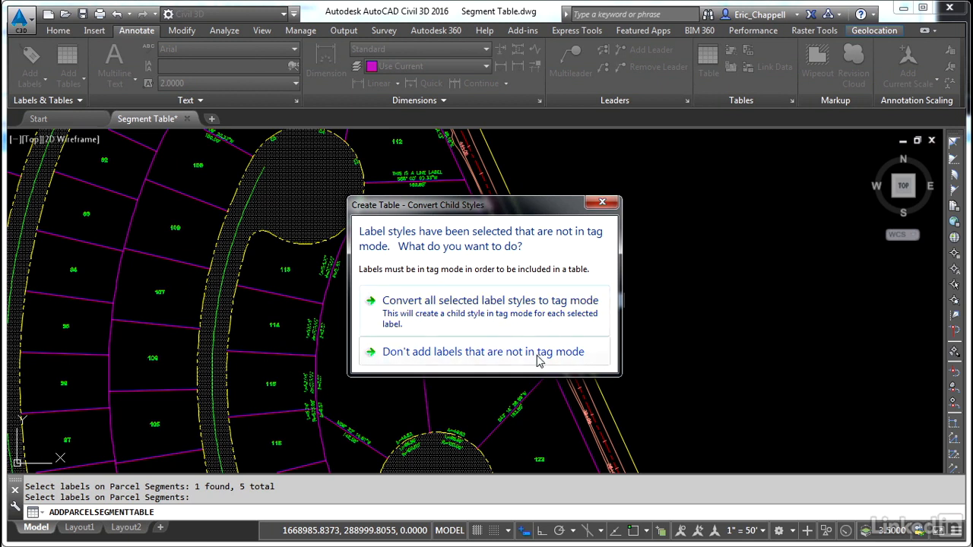
Convert all selected label styles to tag mode and place the segment table in the empty area east of the road.
{"action": "left_click", "coordinate": [472, 306]}
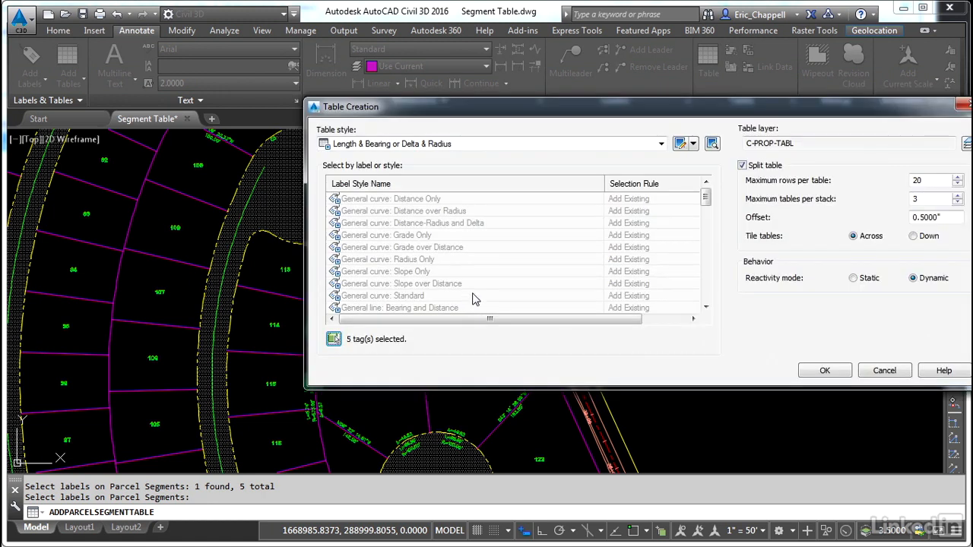
{"action": "left_click", "coordinate": [825, 371]}
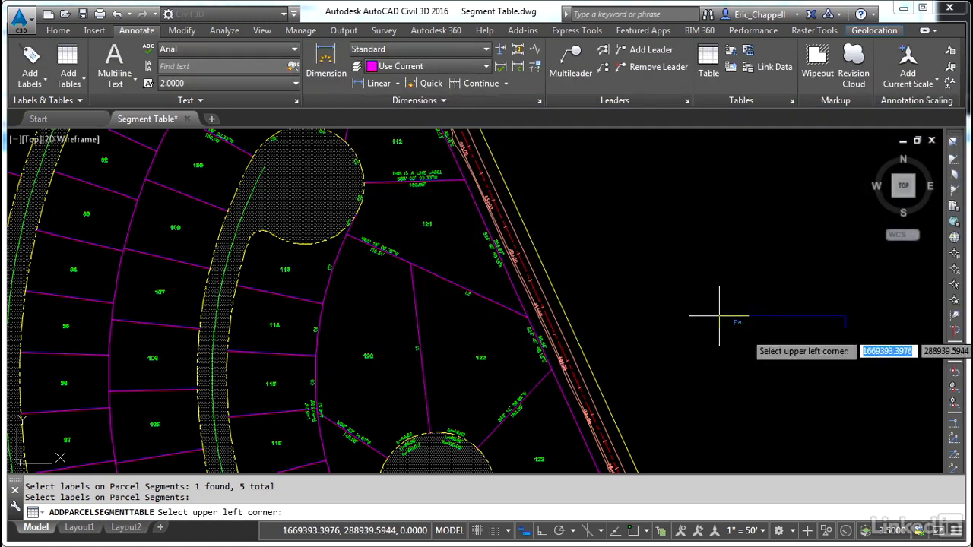
{"action": "left_click", "coordinate": [636, 225]}
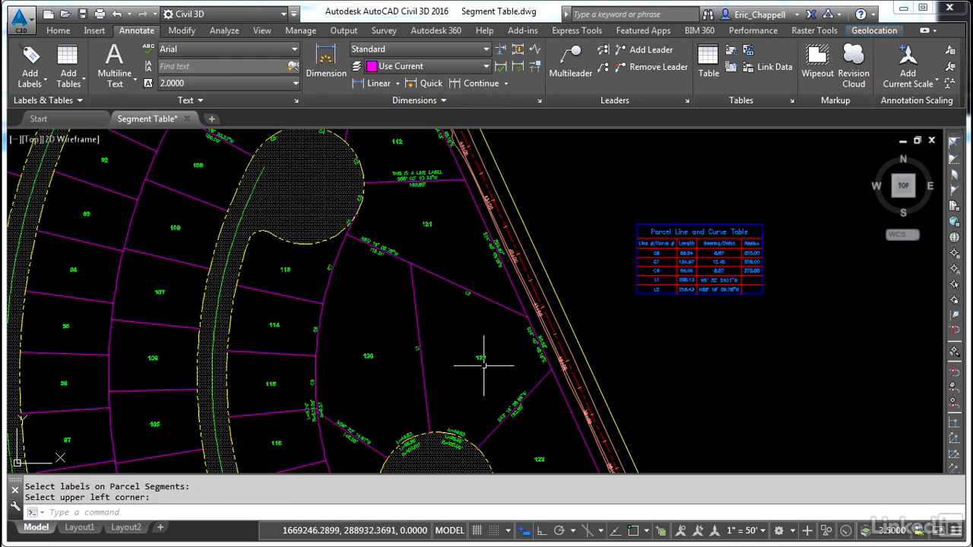
Undo the segment table creation together with the conversion of its labels to tags.
{"action": "scroll", "coordinate": [346, 393], "scroll_direction": "up", "scroll_amount": 2}
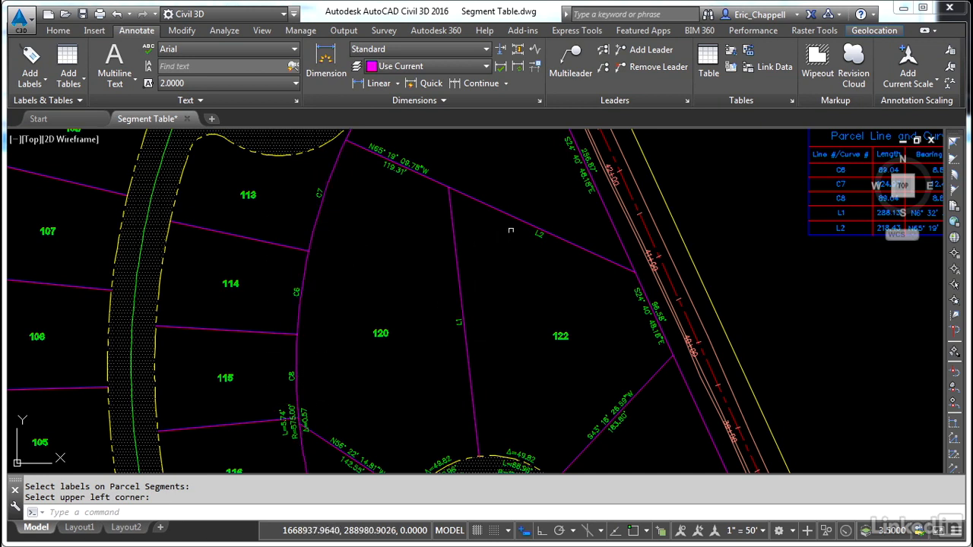
{"action": "mouse_move", "coordinate": [556, 296]}
{"action": "middle_mouse_down"}
{"action": "mouse_move", "coordinate": [190, 413]}
{"action": "mouse_move", "coordinate": [198, 412]}
{"action": "middle_mouse_up"}
{"action": "scroll", "coordinate": [555, 310], "scroll_direction": "up", "scroll_amount": 2}
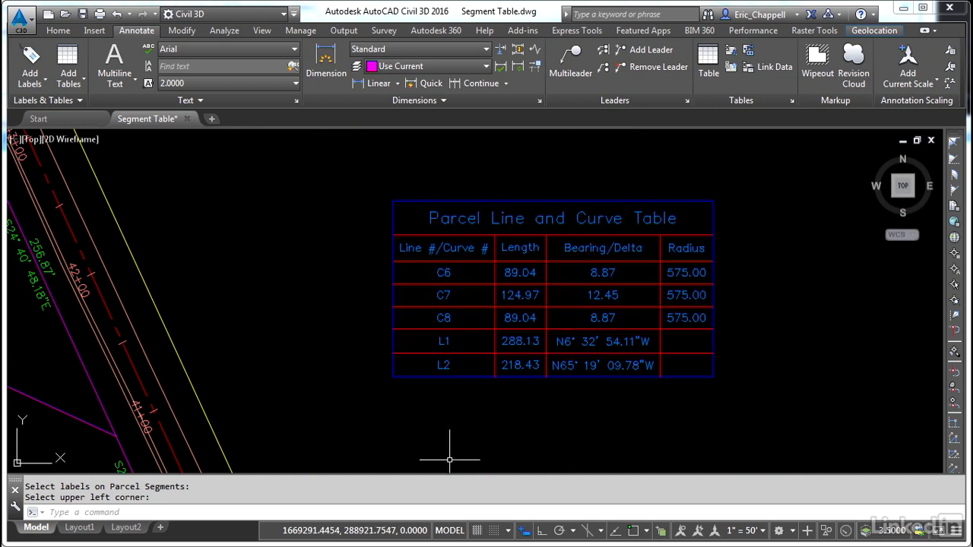
{"action": "scroll", "coordinate": [560, 402], "scroll_direction": "down", "scroll_amount": 3}
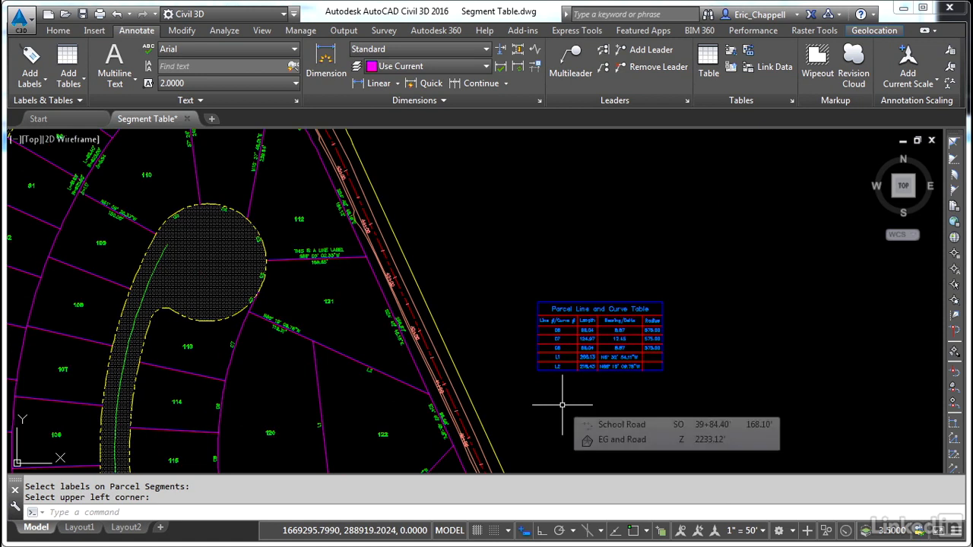
{"action": "left_click", "coordinate": [129, 14]}
{"action": "left_click", "coordinate": [151, 97]}
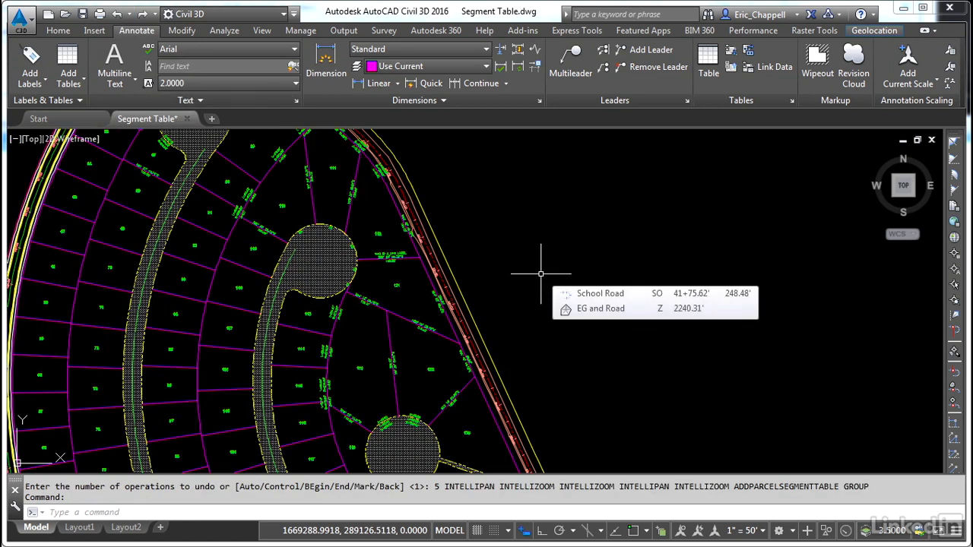
Set up a new parcel segment table that applies "Parcel curve: Delta over Length and Radius [Tag]" with the selection rule Add Existing and New.
{"action": "scroll", "coordinate": [355, 264], "scroll_direction": "up", "scroll_amount": 4}
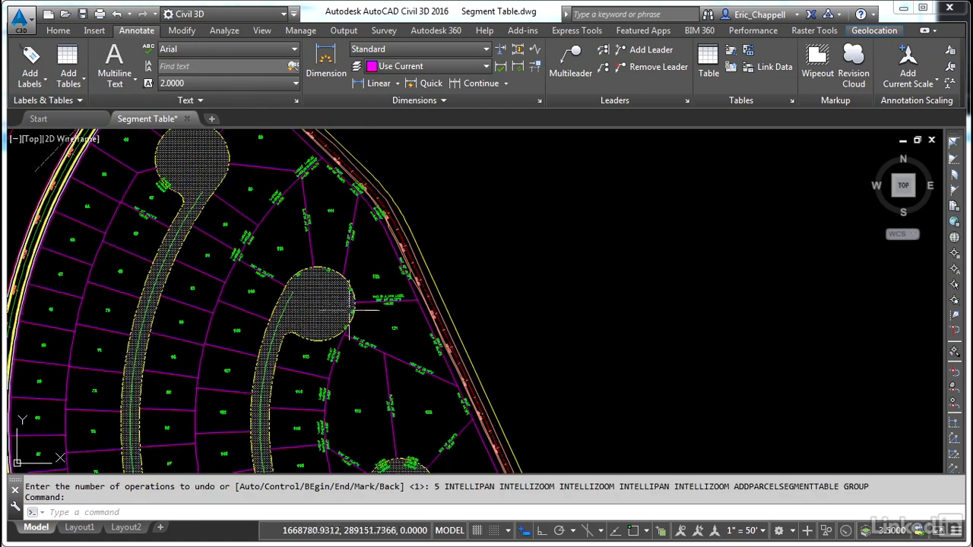
{"action": "middle_click_drag", "start_coordinate": [355, 266], "coordinate": [368, 304]}
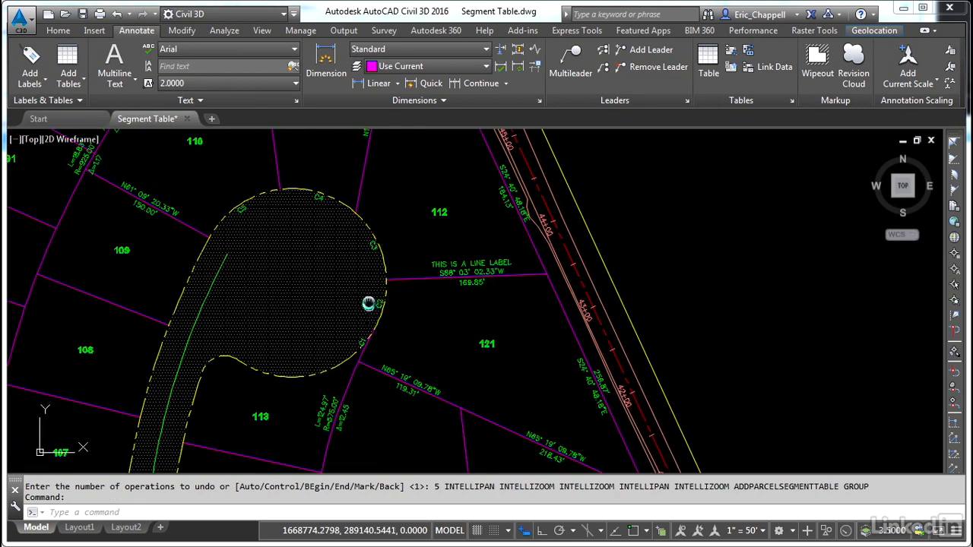
{"action": "left_click", "coordinate": [76, 82]}
{"action": "mouse_move", "coordinate": [110, 157]}
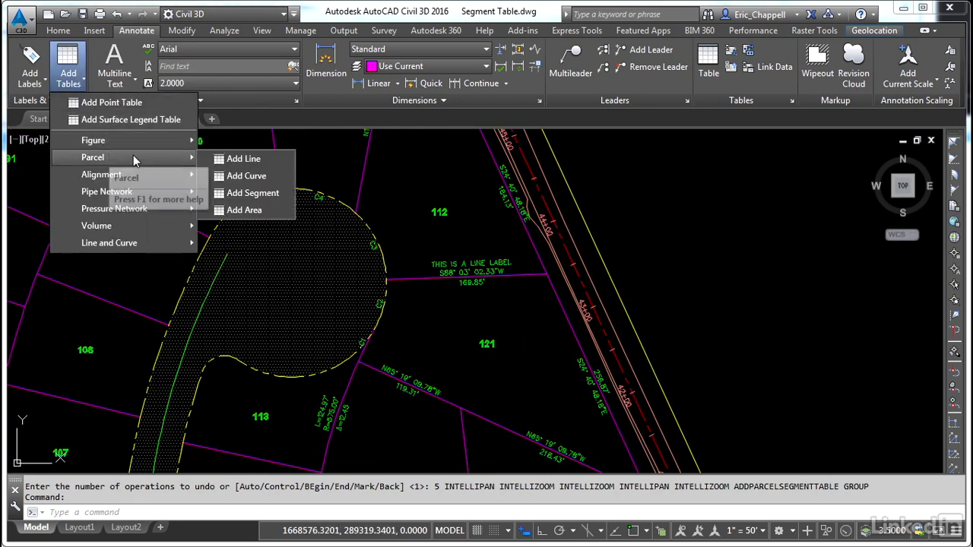
{"action": "left_click", "coordinate": [249, 193]}
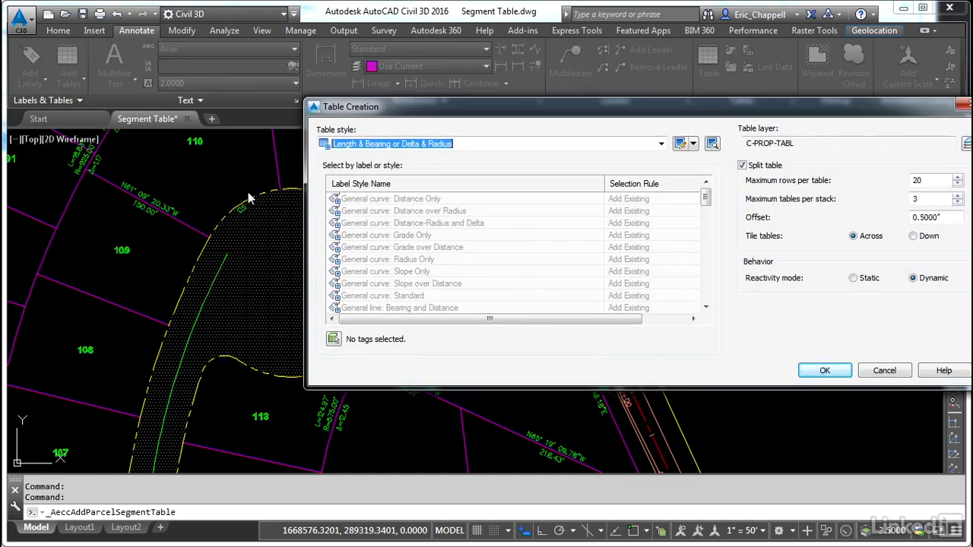
{"action": "left_click_drag", "start_coordinate": [706, 199], "coordinate": [706, 239]}
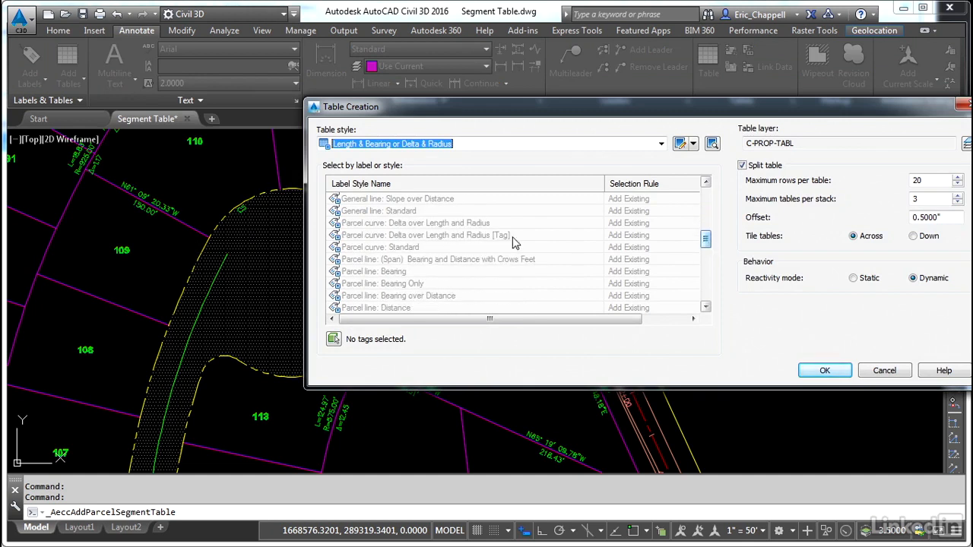
{"action": "left_click", "coordinate": [495, 237]}
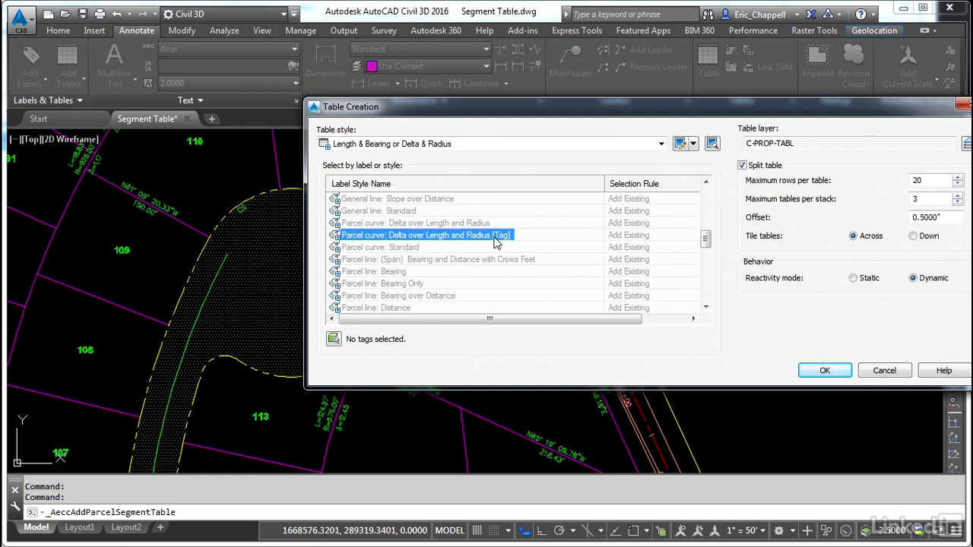
{"action": "left_click_drag", "start_coordinate": [590, 319], "coordinate": [635, 320]}
{"action": "left_click", "coordinate": [678, 235]}
{"action": "left_click", "coordinate": [601, 237]}
{"action": "left_click", "coordinate": [601, 236]}
{"action": "left_click", "coordinate": [599, 257]}
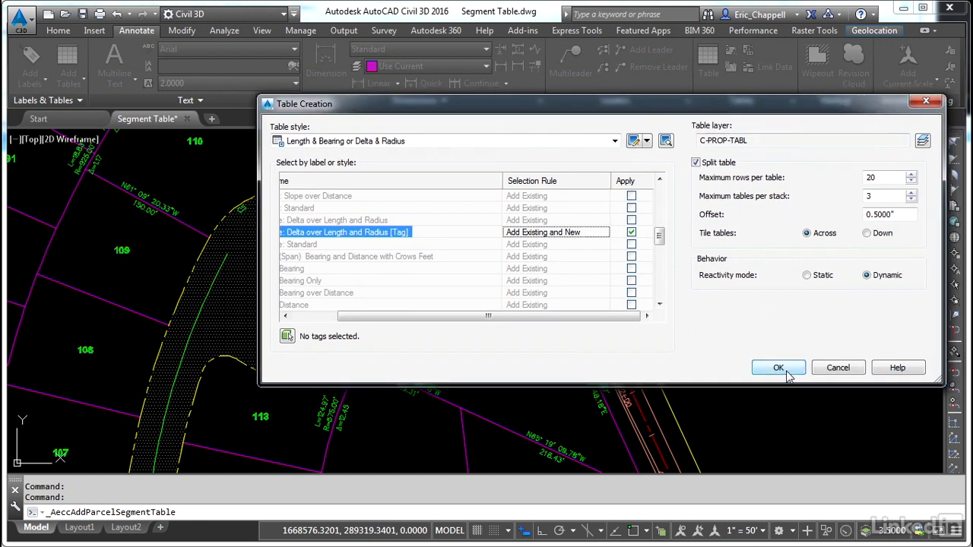
Accept the table settings and place the parcel line and curve table in the empty area east of parcel 112.
{"action": "left_click", "coordinate": [788, 371]}
{"action": "left_click", "coordinate": [715, 220]}
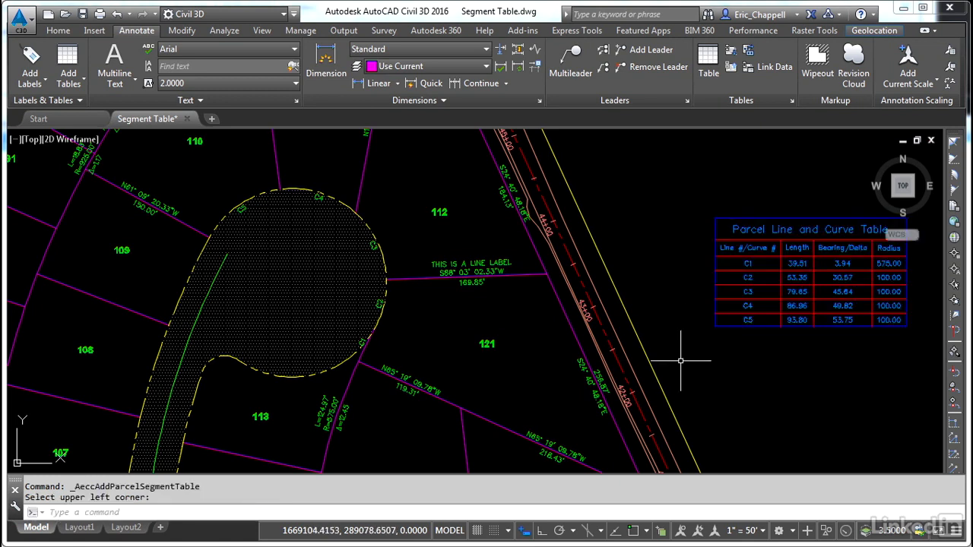
{"action": "middle_click_drag", "start_coordinate": [681, 360], "coordinate": [467, 363]}
{"action": "scroll", "coordinate": [556, 305], "scroll_direction": "up", "scroll_amount": 2}
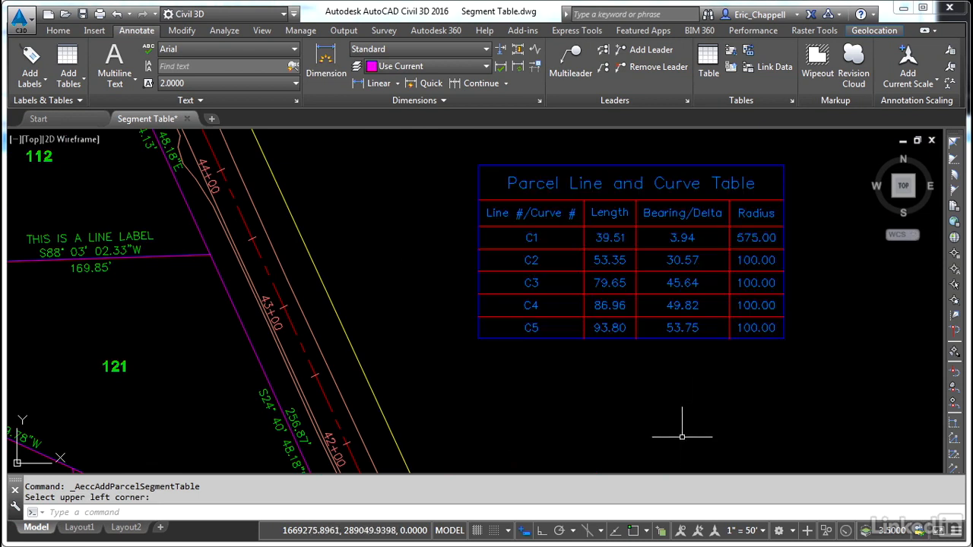
{"action": "scroll", "coordinate": [682, 424], "scroll_direction": "down", "scroll_amount": 3}
{"action": "middle_click_drag", "start_coordinate": [681, 424], "coordinate": [676, 392]}
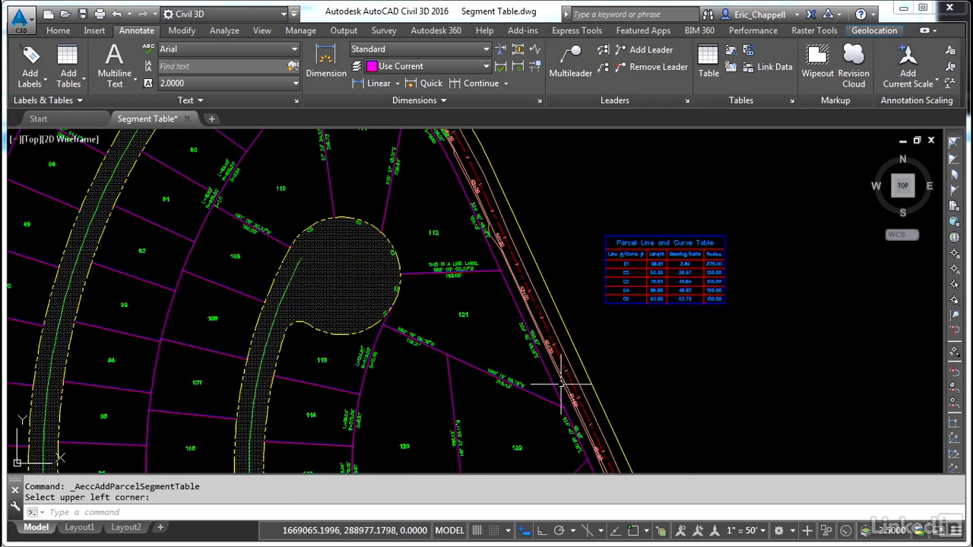
Set the curve label style of the segment label between parcels 113 and 120 to Delta over Length and Radius [Tag].
{"action": "middle_click_drag", "start_coordinate": [489, 396], "coordinate": [502, 330]}
{"action": "key", "text": "Escape"}
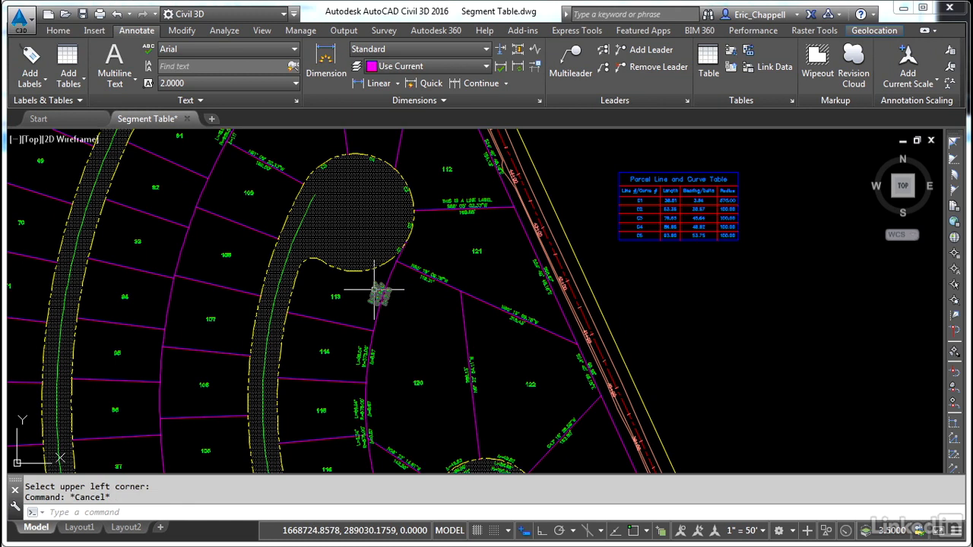
{"action": "right_click", "coordinate": [414, 321]}
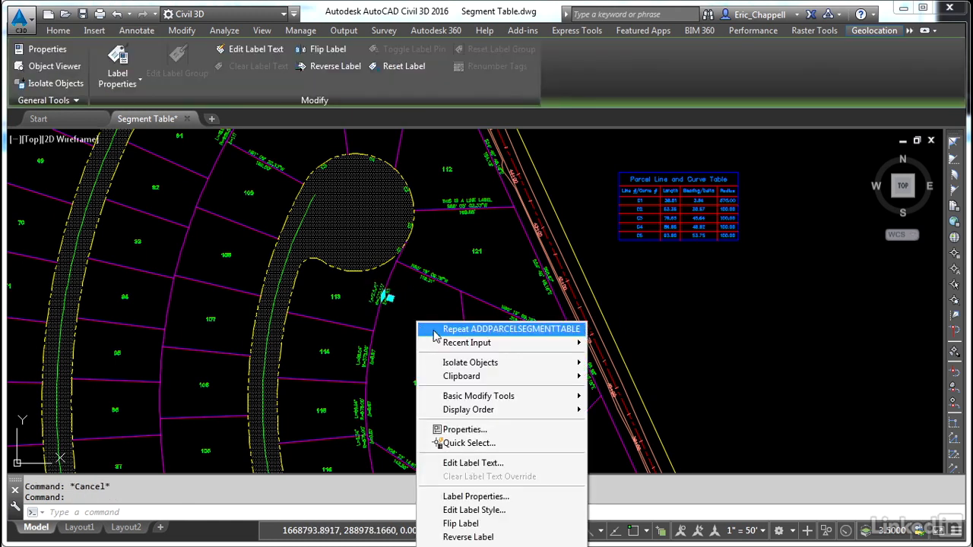
{"action": "left_click", "coordinate": [511, 497]}
{"action": "left_click", "coordinate": [754, 115]}
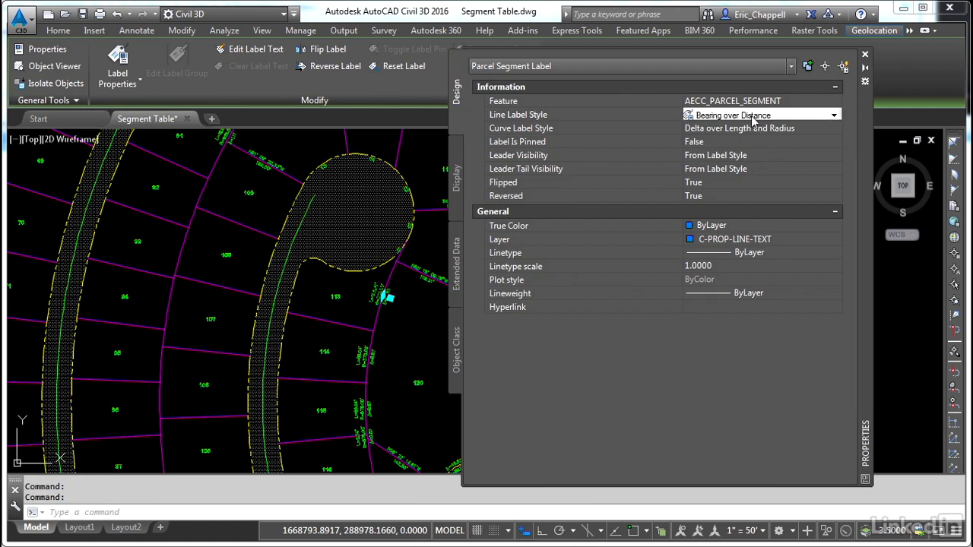
{"action": "left_click", "coordinate": [757, 128]}
{"action": "left_click", "coordinate": [834, 128]}
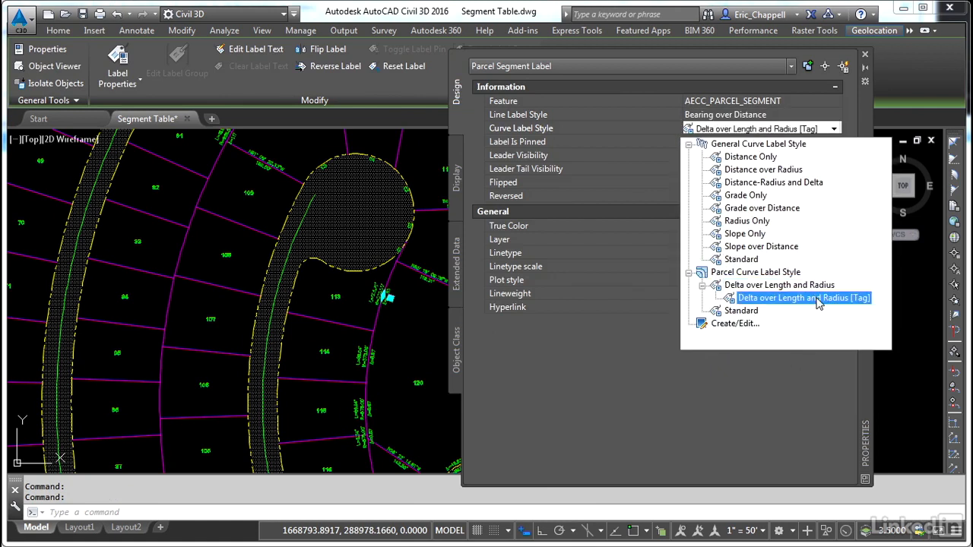
{"action": "left_click", "coordinate": [819, 298]}
{"action": "left_click", "coordinate": [865, 55]}
{"action": "key", "text": "Escape"}
{"action": "scroll", "coordinate": [440, 320], "scroll_direction": "up", "scroll_amount": 5}
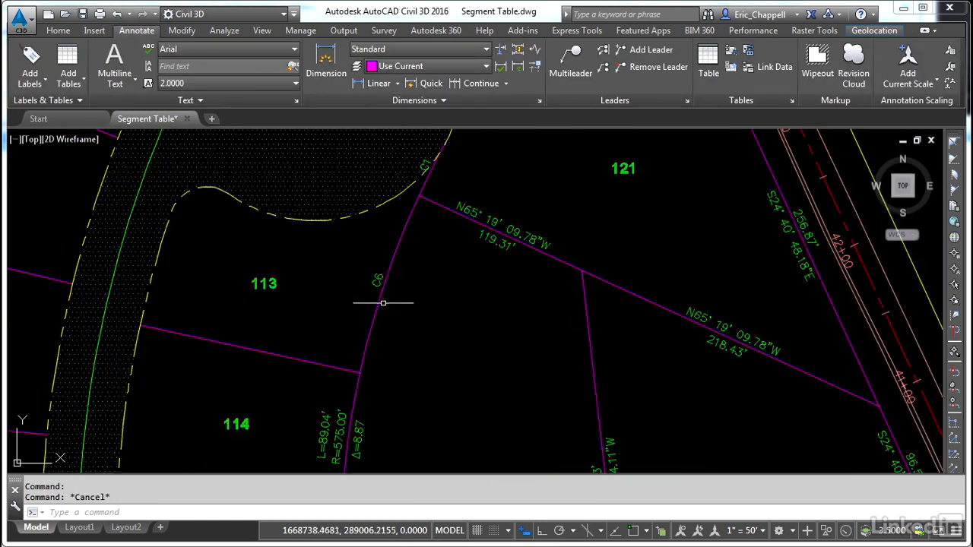
{"action": "scroll", "coordinate": [382, 302], "scroll_direction": "down", "scroll_amount": 5}
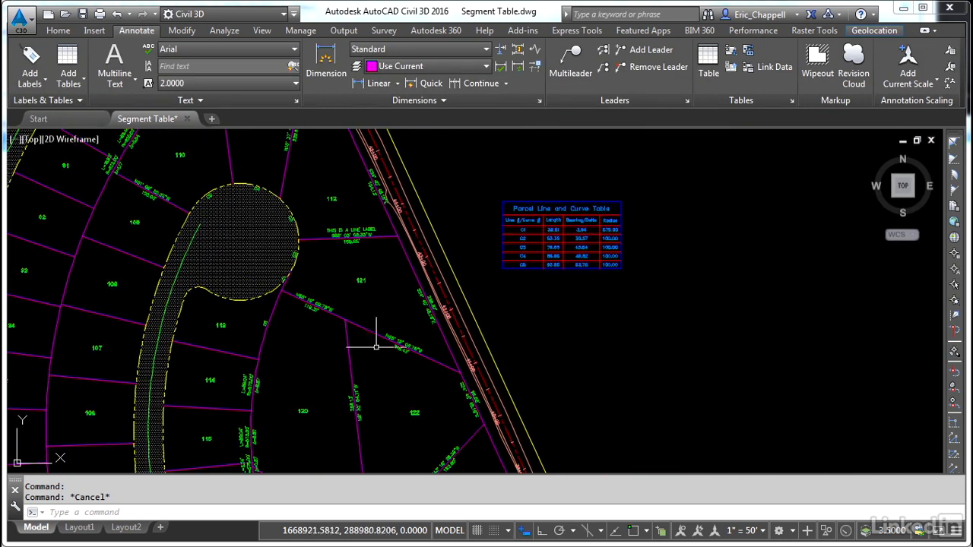
Update the content of the parcel line and curve table to bring in the newly tagged curve.
{"action": "left_click", "coordinate": [566, 275]}
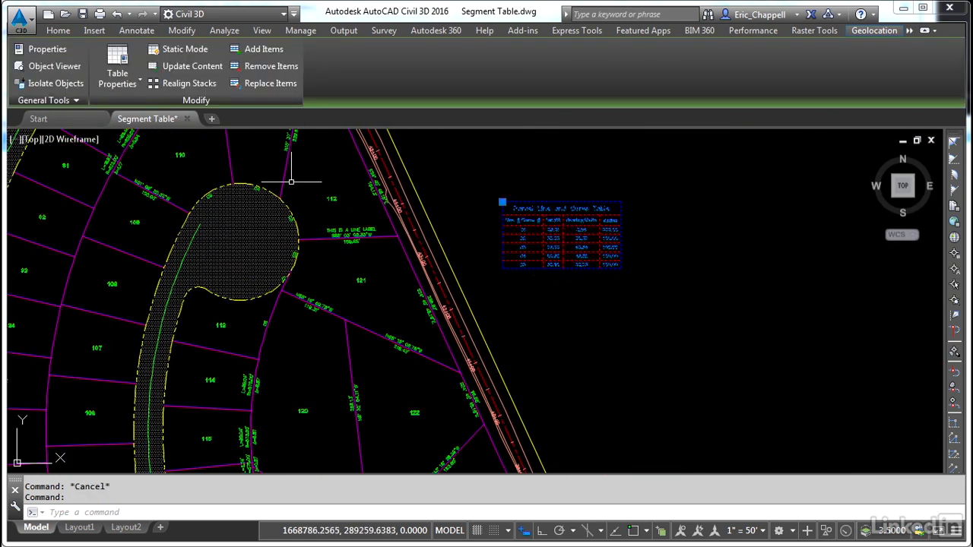
{"action": "left_click", "coordinate": [199, 68]}
{"action": "key", "text": "Escape"}
Examine the rows of the parcel line and curve table up close, then view the table beside the whole subdivision.
{"action": "scroll", "coordinate": [525, 269], "scroll_direction": "up", "scroll_amount": 6}
{"action": "middle_click_drag", "start_coordinate": [548, 294], "coordinate": [375, 365]}
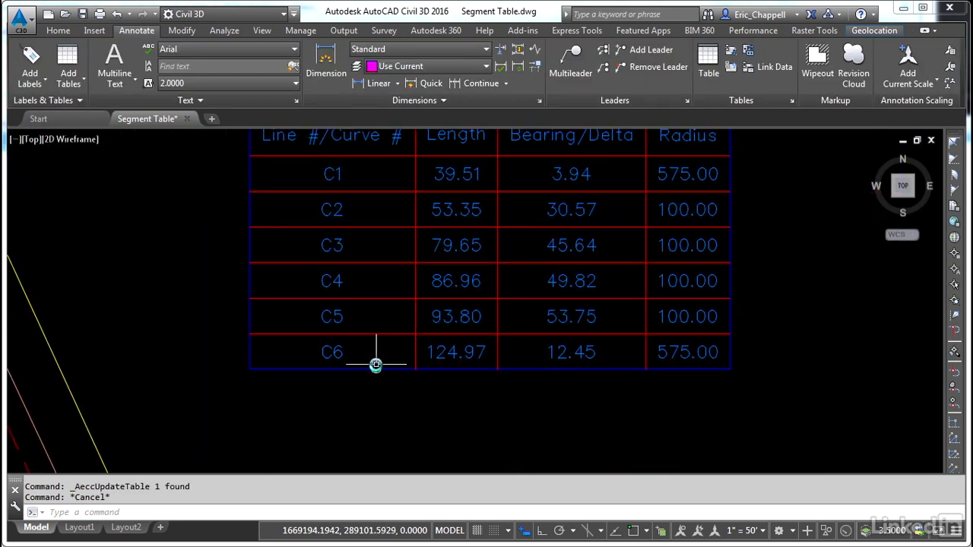
{"action": "scroll", "coordinate": [667, 363], "scroll_direction": "down", "scroll_amount": 6}
{"action": "scroll", "coordinate": [675, 366], "scroll_direction": "up", "scroll_amount": 2}
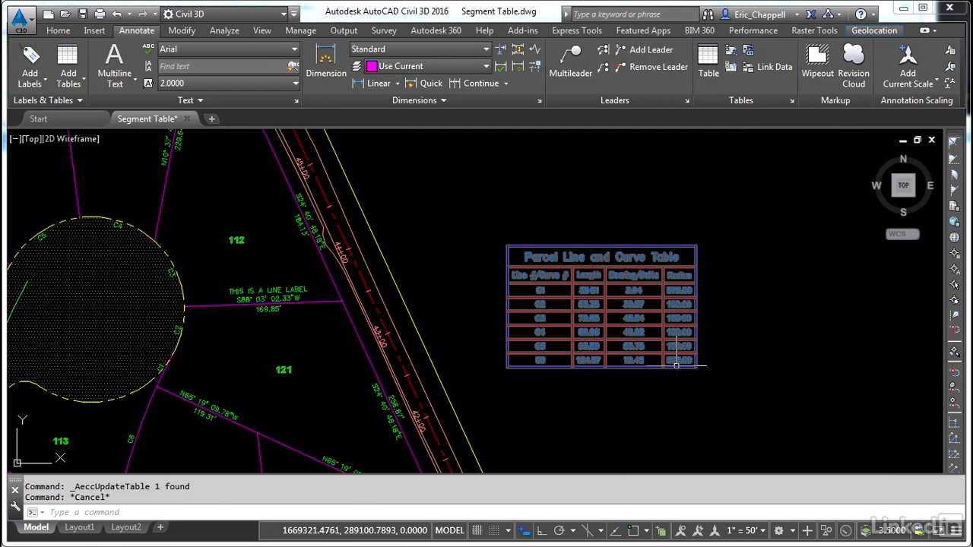
{"action": "scroll", "coordinate": [675, 371], "scroll_direction": "down", "scroll_amount": 3}
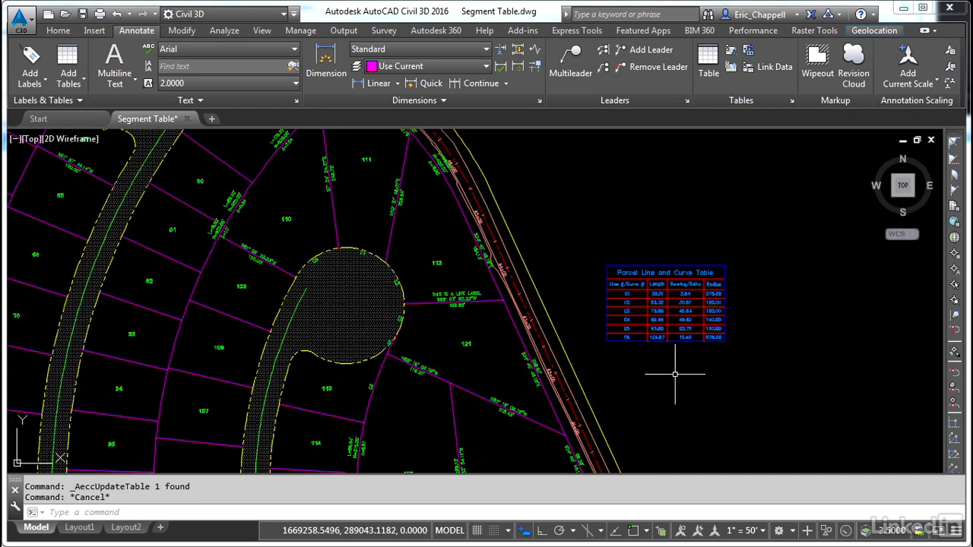
{"action": "scroll", "coordinate": [597, 379], "scroll_direction": "down", "scroll_amount": 4}
{"action": "middle_click_drag", "start_coordinate": [598, 379], "coordinate": [592, 336]}
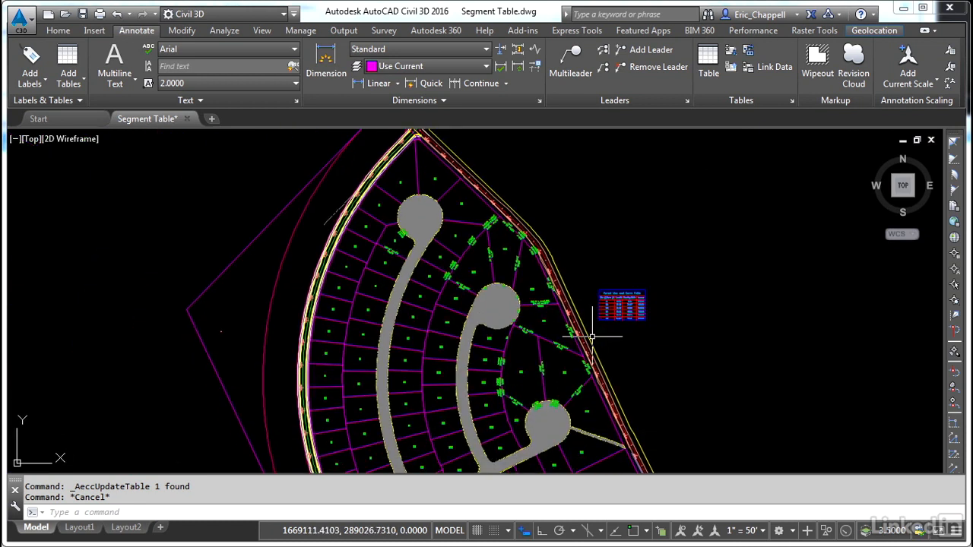
{"action": "middle_click_drag", "start_coordinate": [592, 336], "coordinate": [618, 314]}
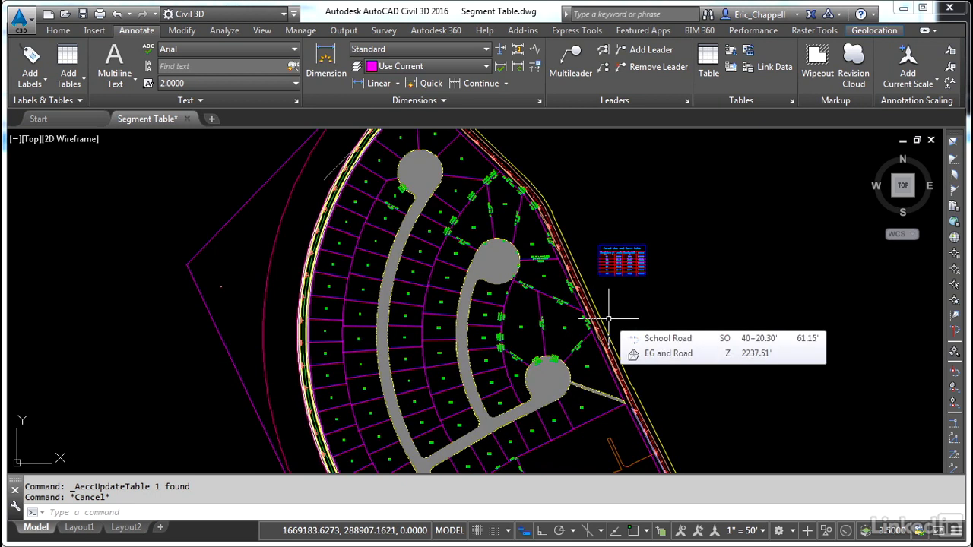